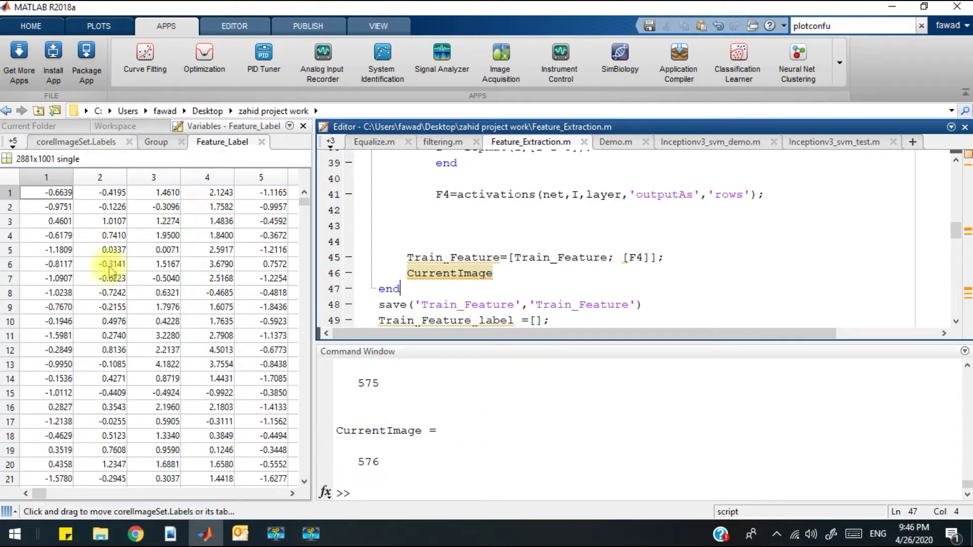
Show the MATLAB workspace variable list, then bring up the 'No Finding' image folder in File Explorer
click(309, 538)
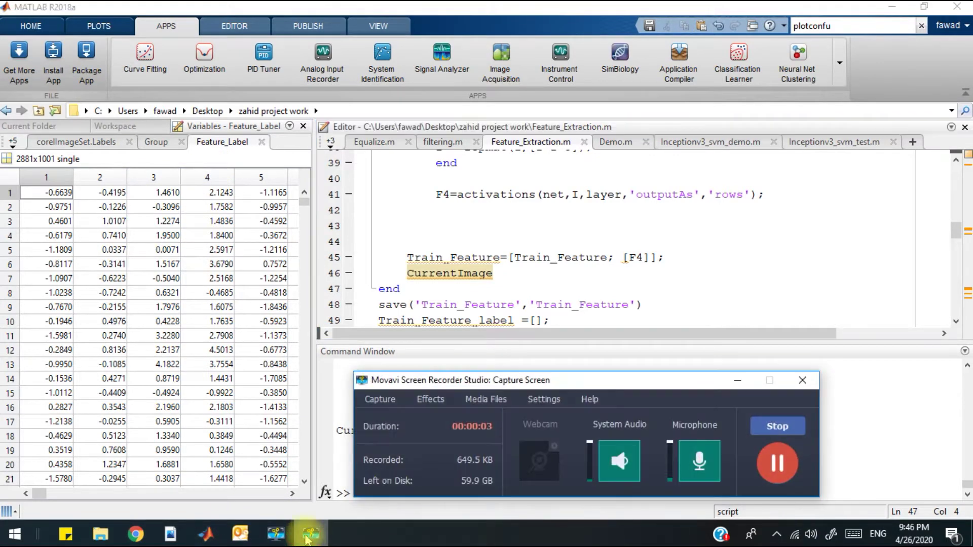
click(327, 385)
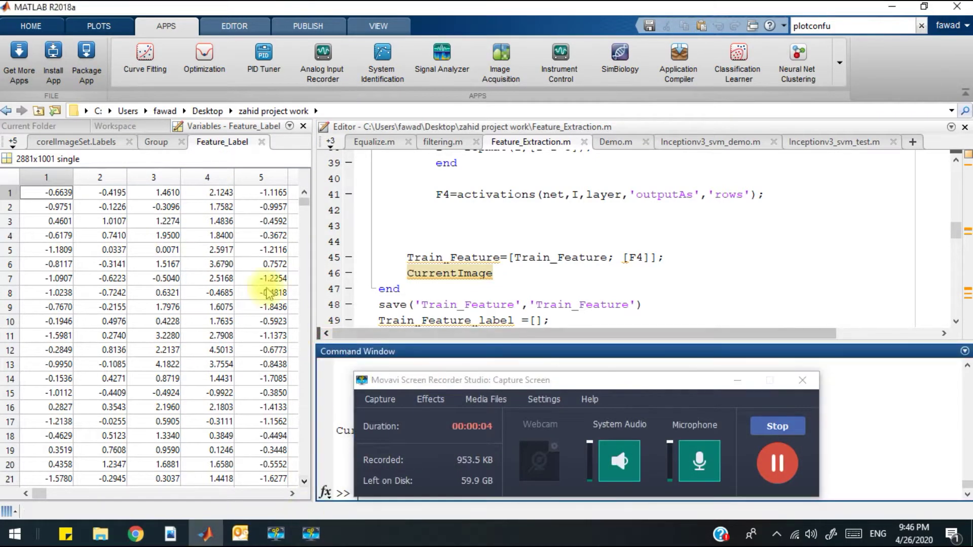
click(129, 127)
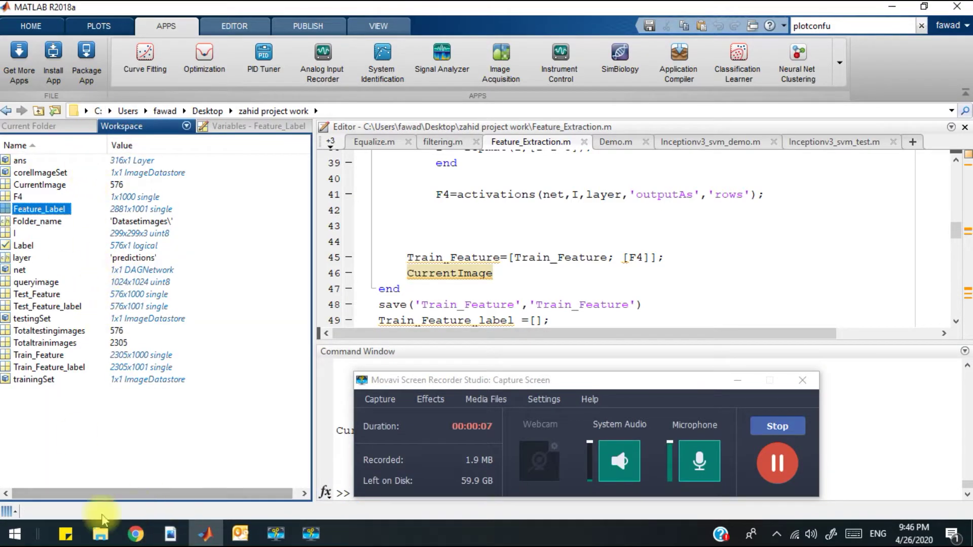
click(101, 529)
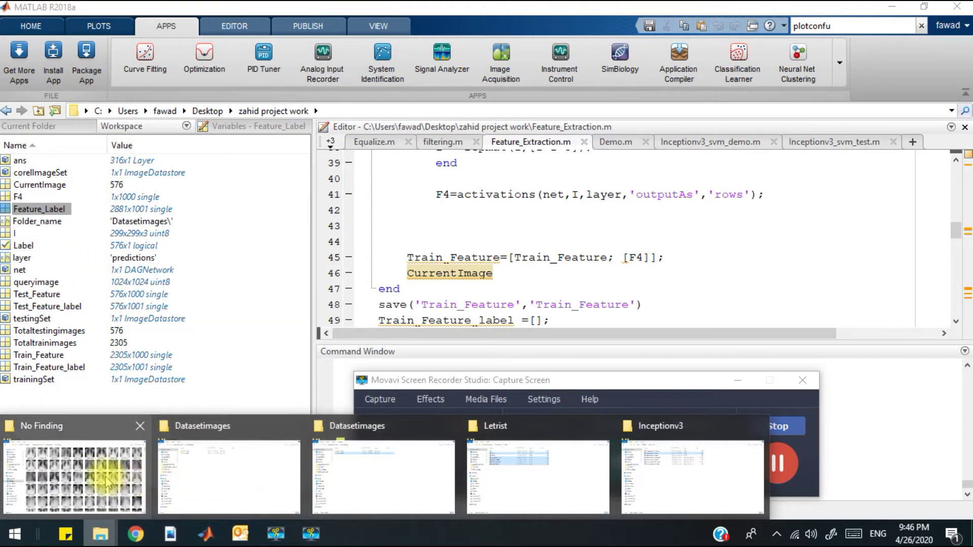
click(107, 481)
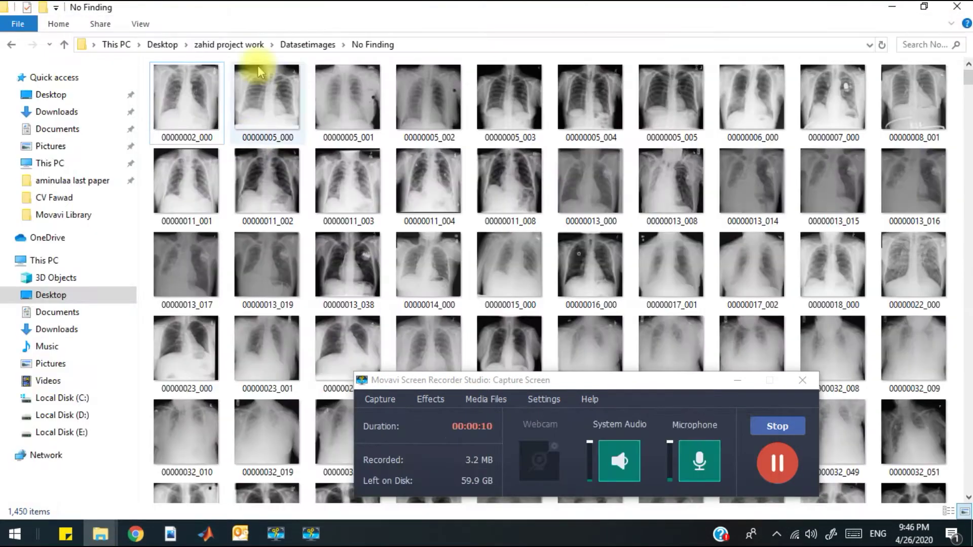
Go up to the 'zahid project work' folder, then switch through MATLAB to the pneumonia detection paper
click(209, 44)
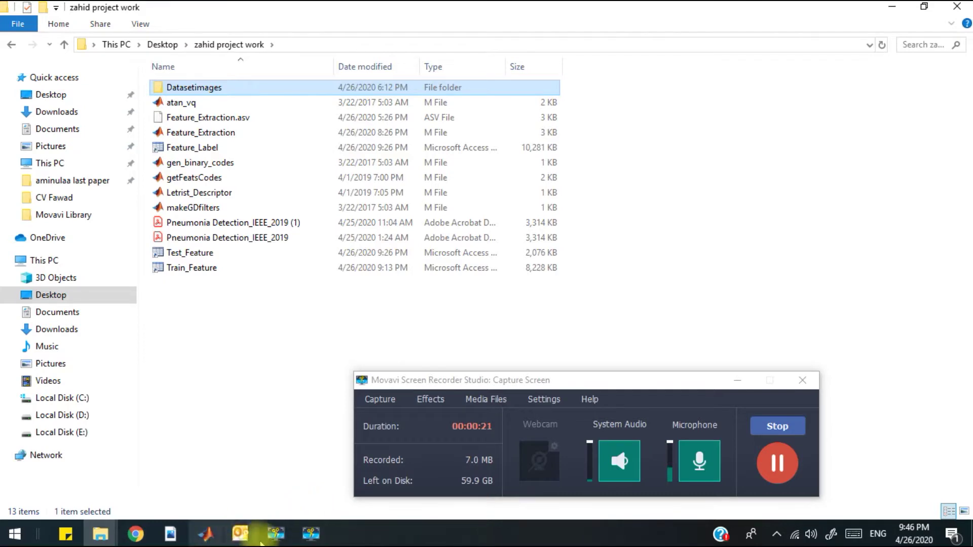
click(204, 536)
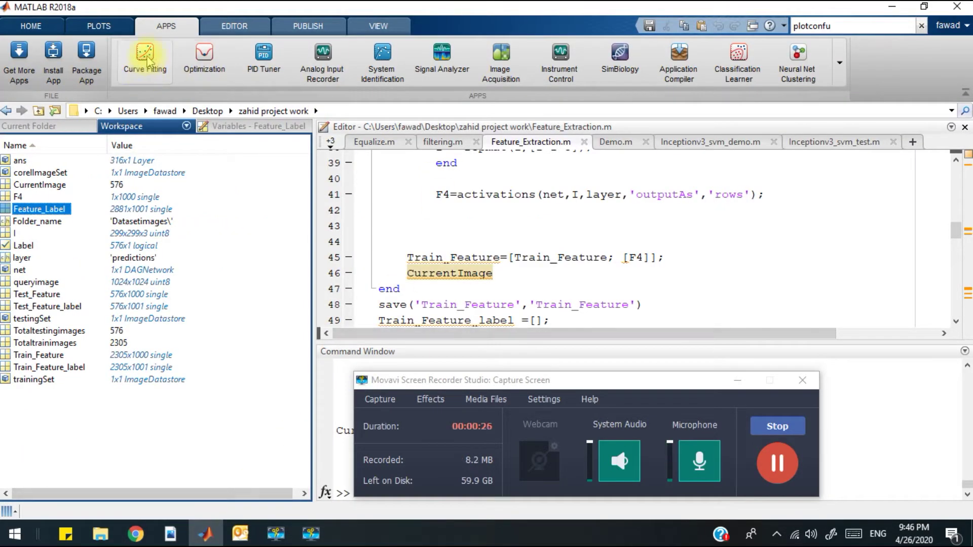
click(170, 533)
Find Table 6 in the paper, select its AUC heading and the 0.8002 value, then return to MATLAB
scroll(597, 196, up, 15)
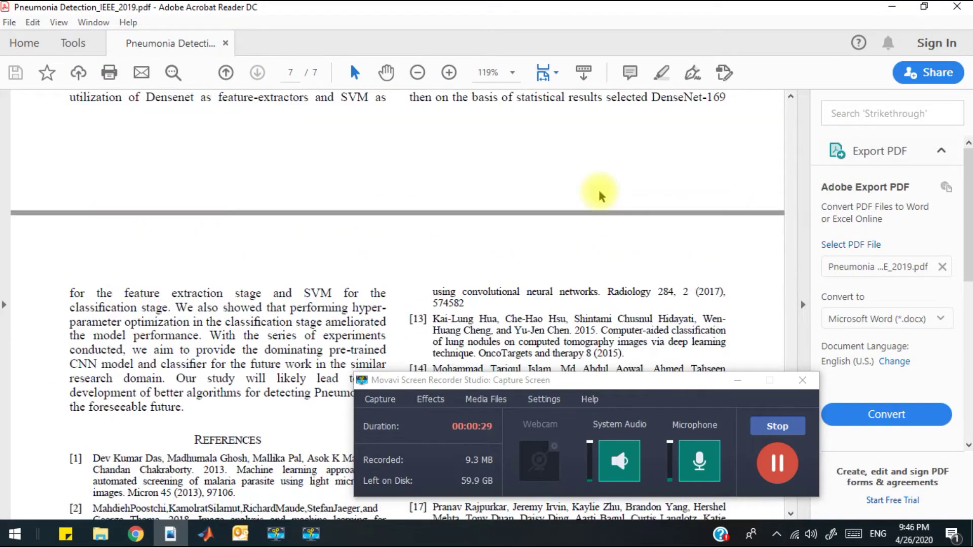
scroll(597, 196, up, 5)
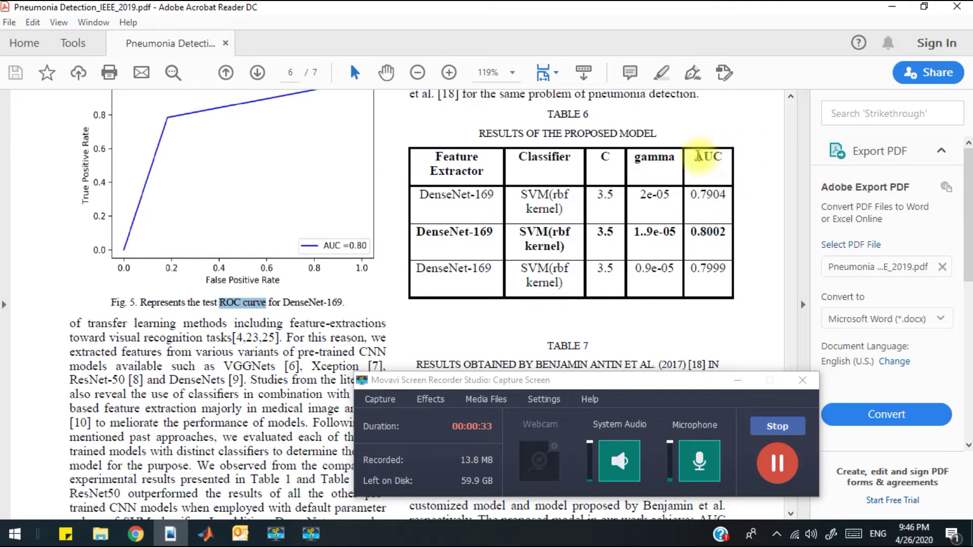
drag(692, 157, 724, 160)
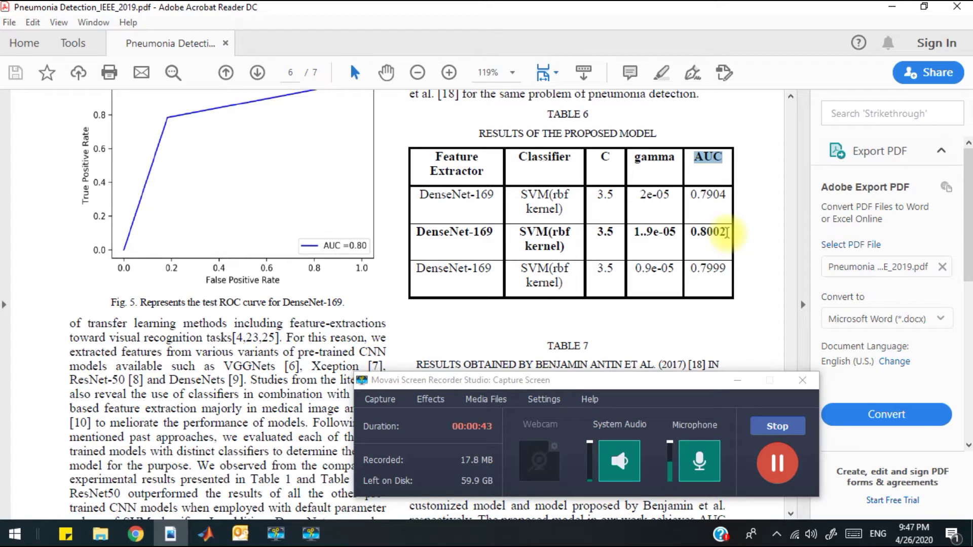
double_click(720, 232)
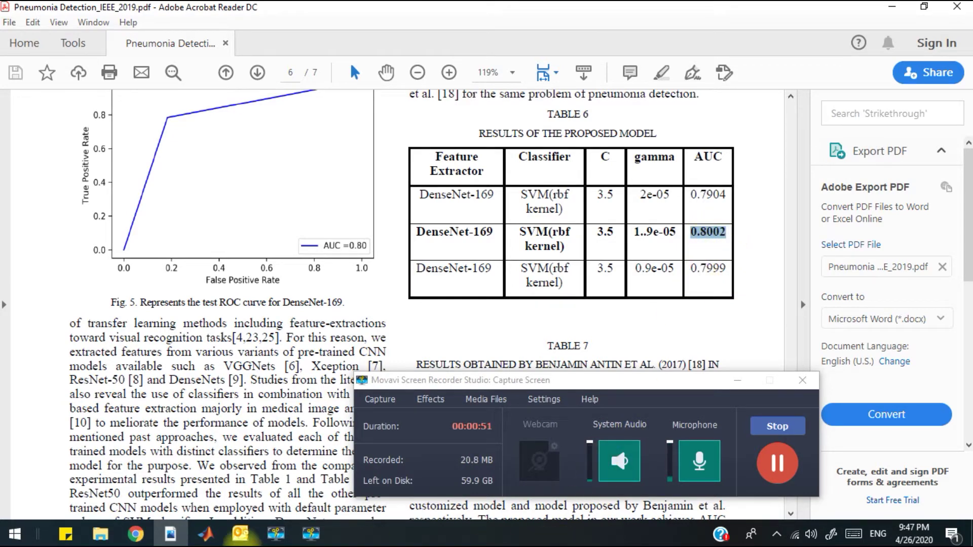
click(205, 534)
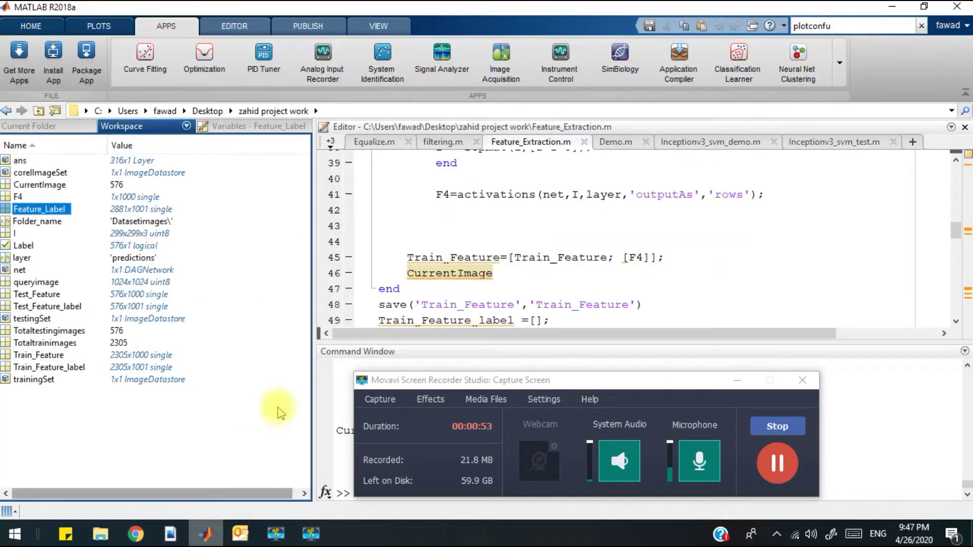
Launch and close the Curve Fitting Tool, then open Classification Learner and begin a new session
click(154, 66)
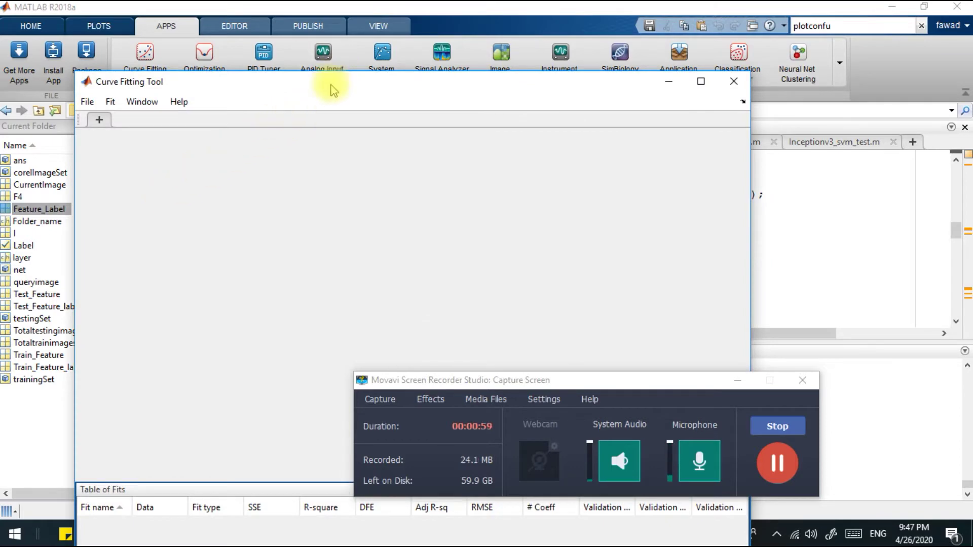
drag(331, 82, 499, 32)
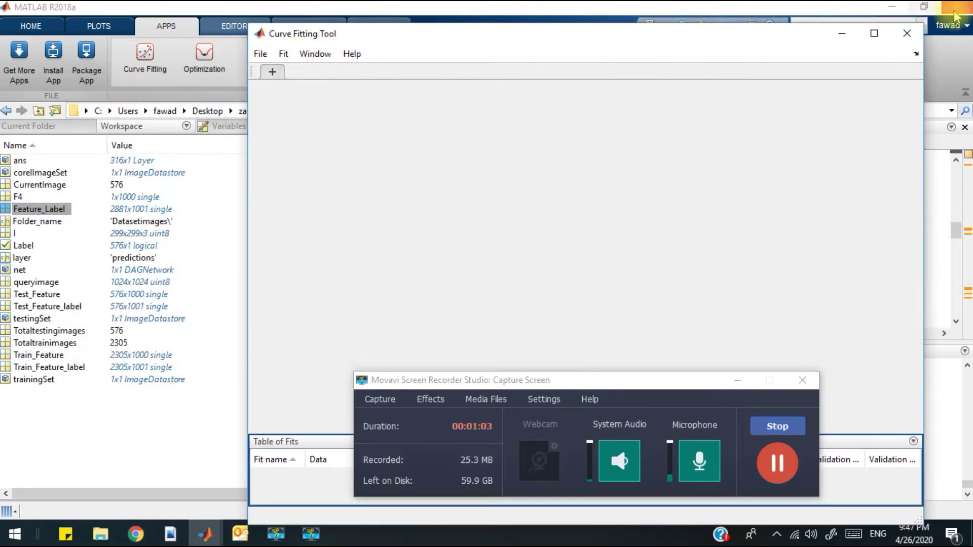
click(920, 31)
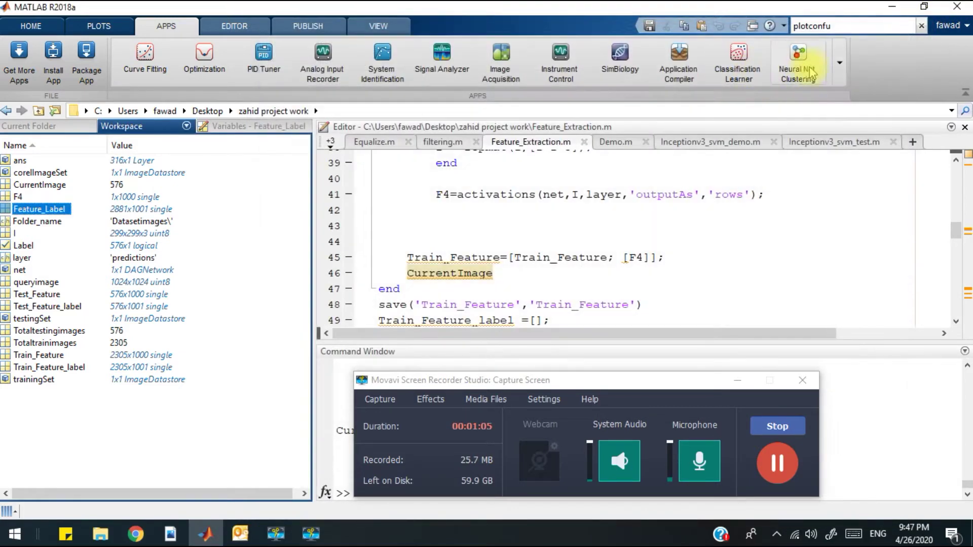
click(738, 76)
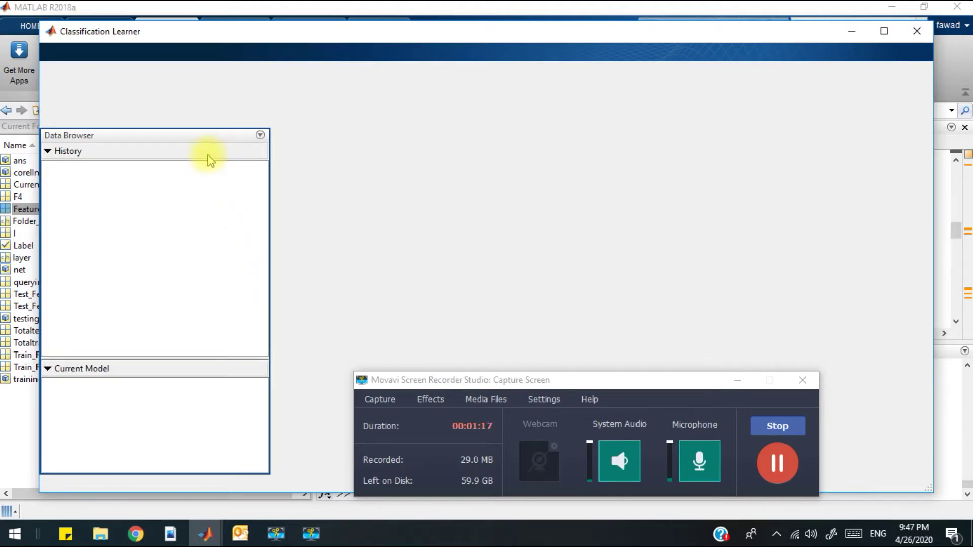
click(63, 81)
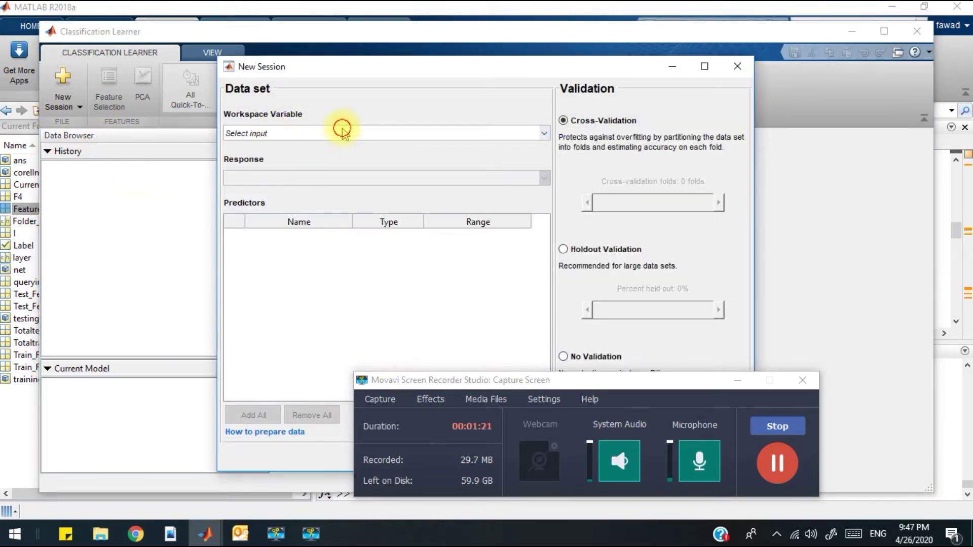
Start a session on Feature_Label with column_1001 as response and 5-fold cross-validation
click(342, 131)
click(272, 190)
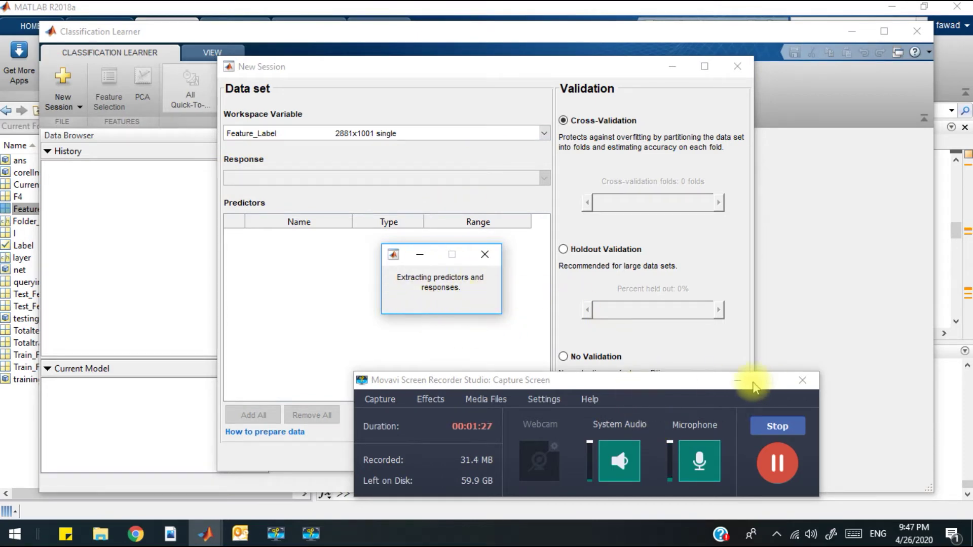
click(738, 381)
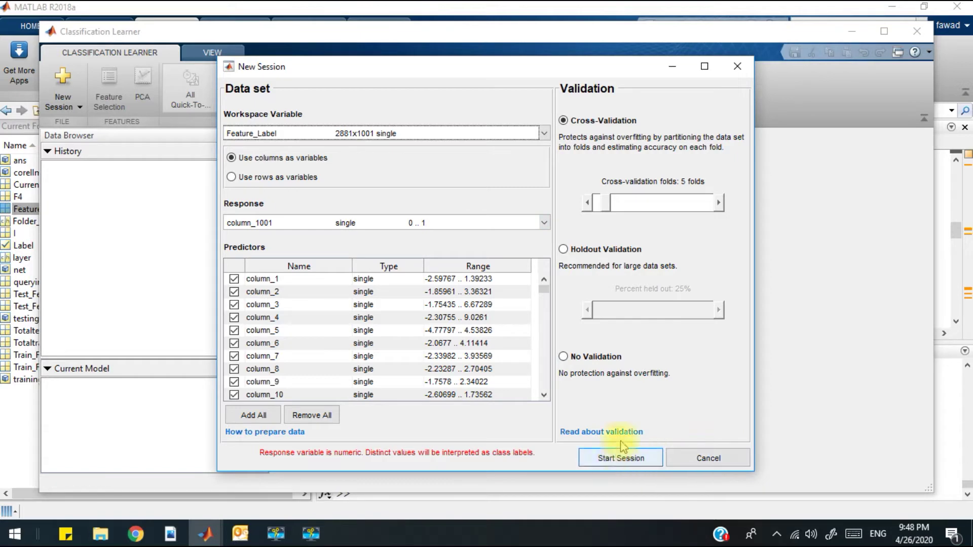
click(620, 458)
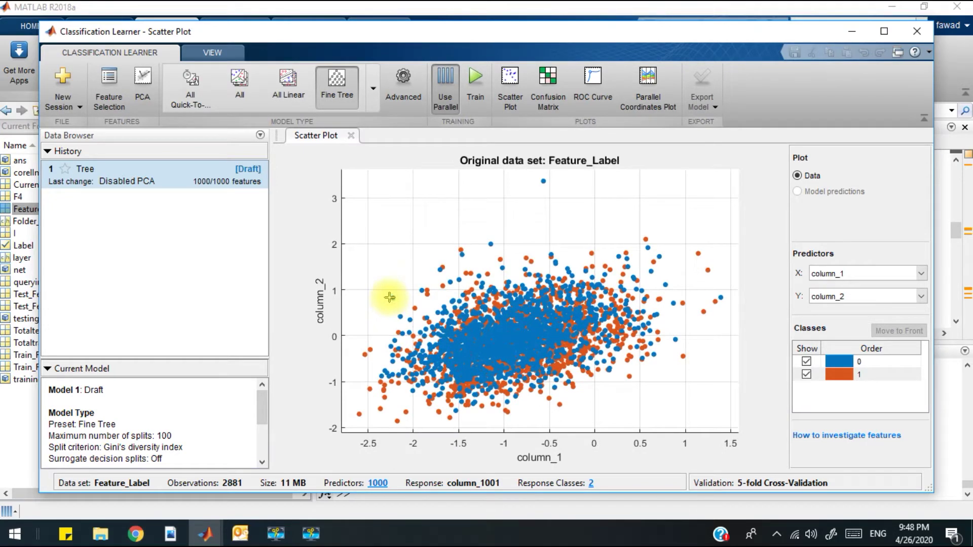
Pick the All SVMs preset, train all six SVM models, and select the Linear SVM
click(373, 88)
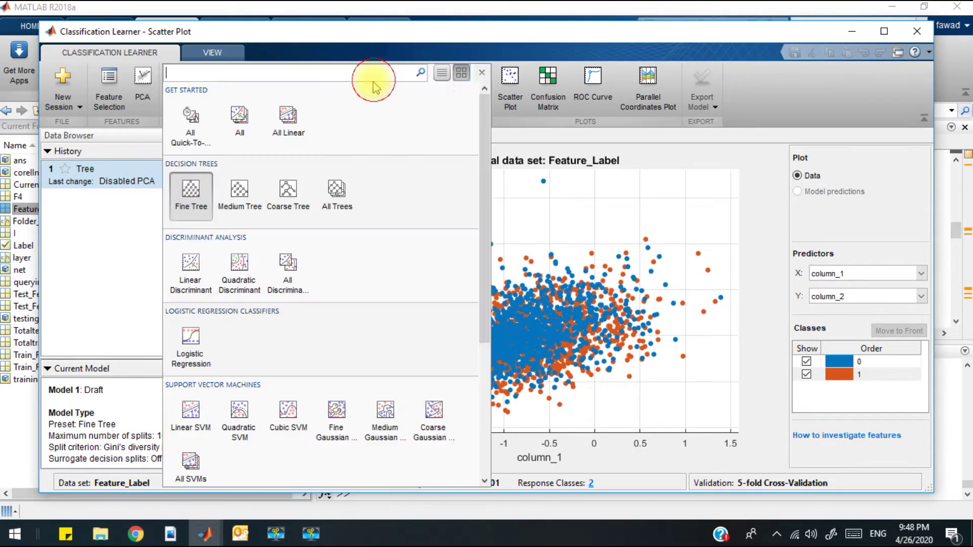
click(191, 464)
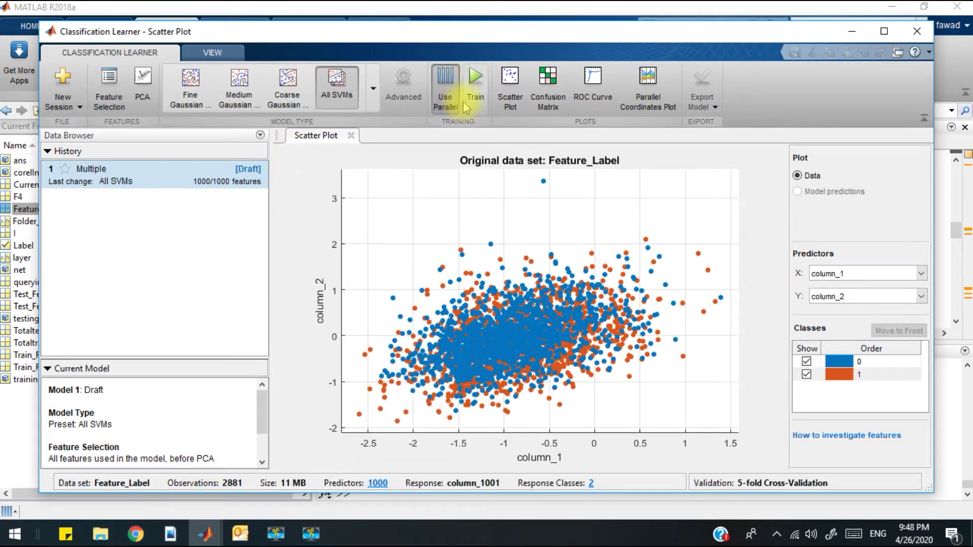
click(476, 79)
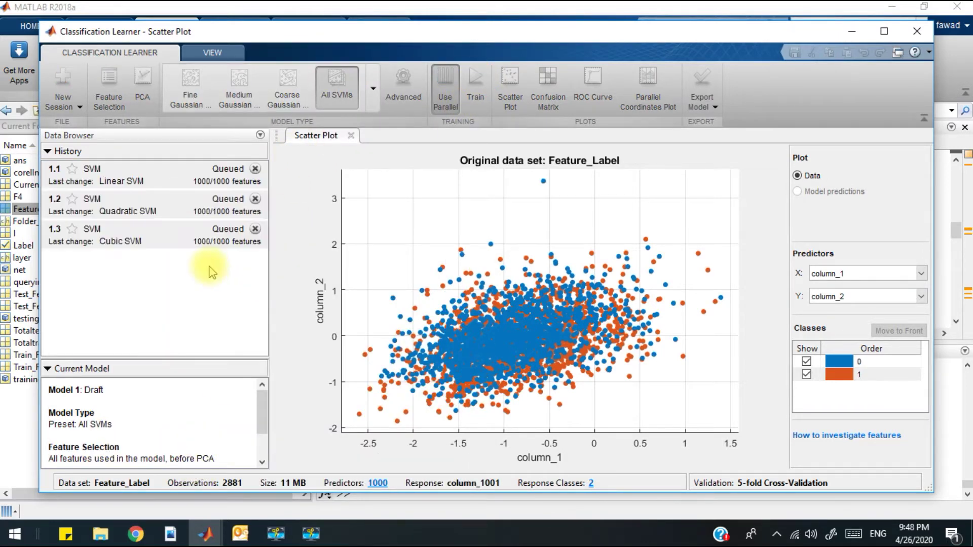
click(104, 187)
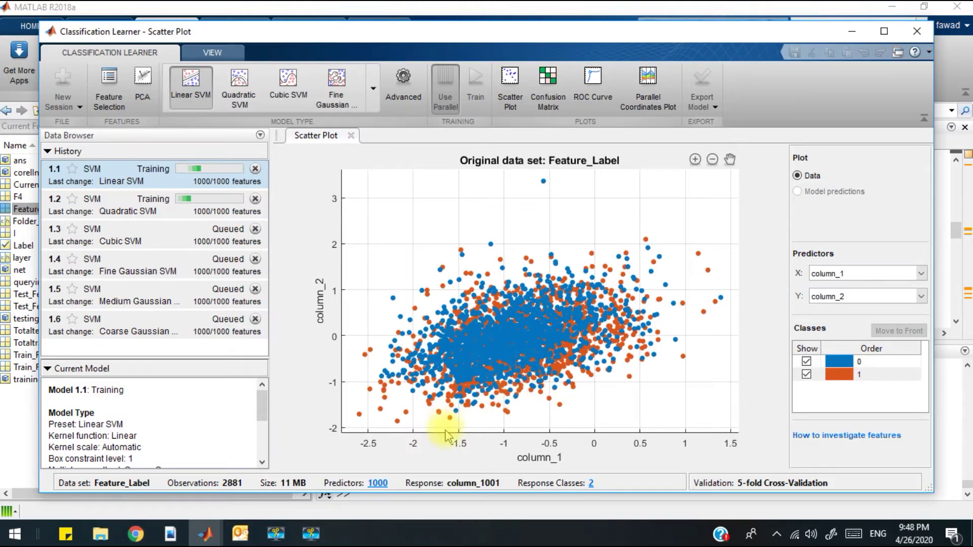
Scroll the paper up to Table 5, the DenseNet-169 SVM tuning results peaking at AUC 0.8002
click(178, 537)
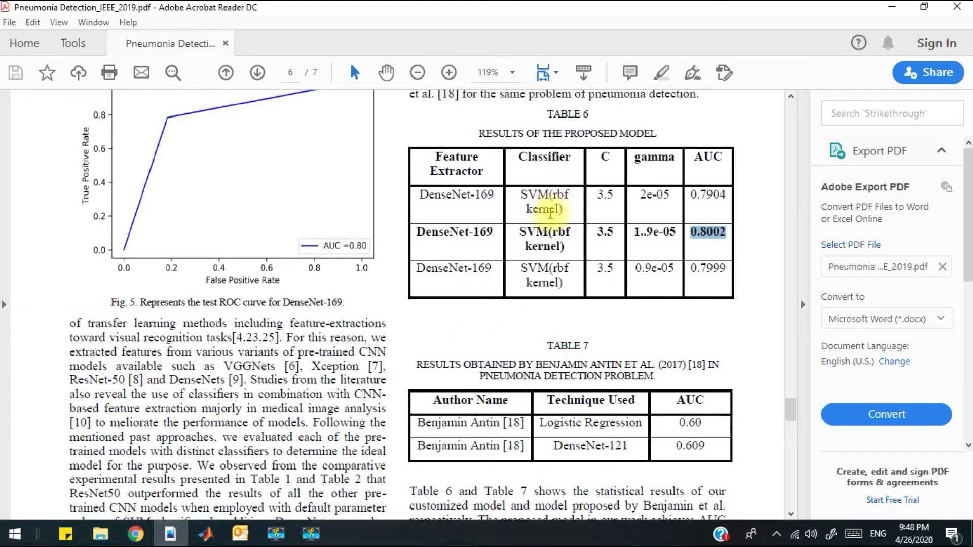
scroll(555, 280, up, 10)
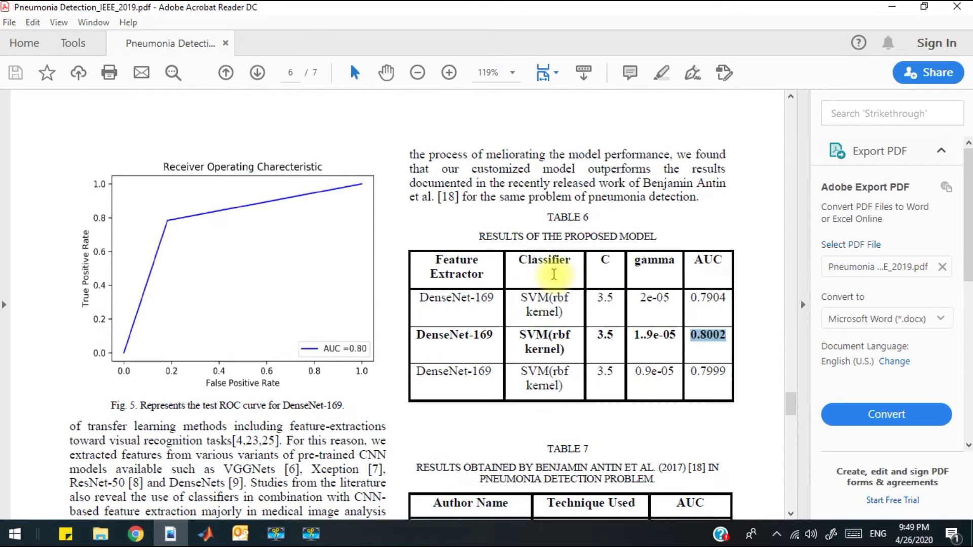
scroll(552, 247, up, 10)
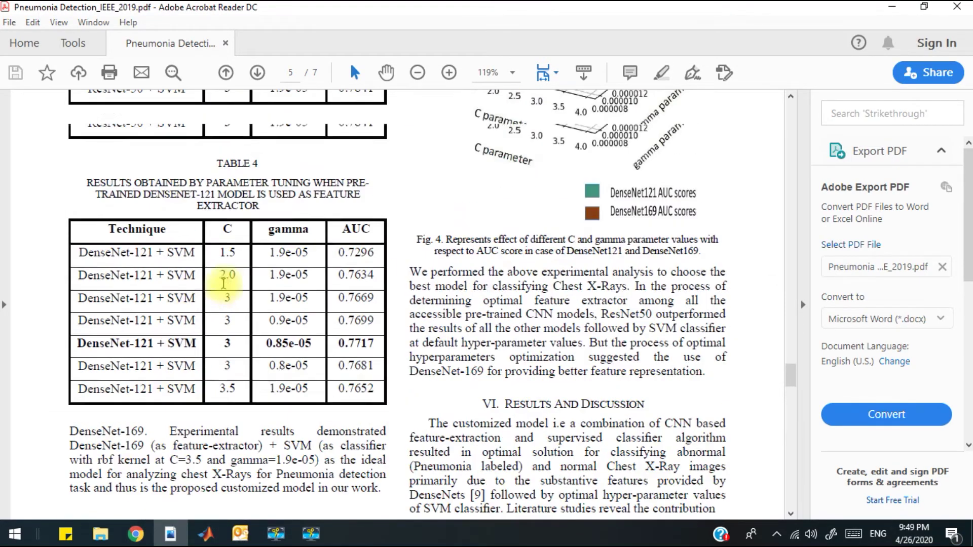
scroll(493, 200, up, 10)
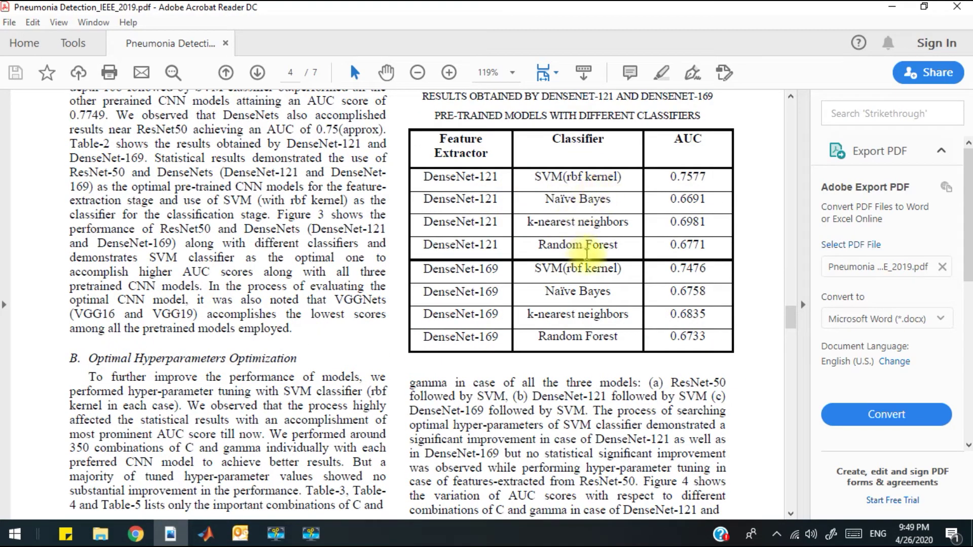
scroll(601, 346, down, 10)
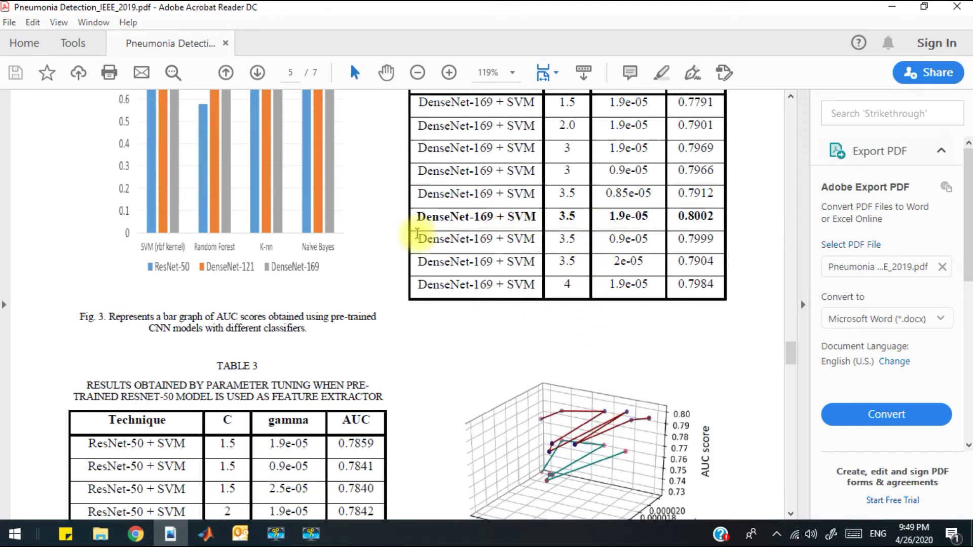
scroll(522, 251, up, 1)
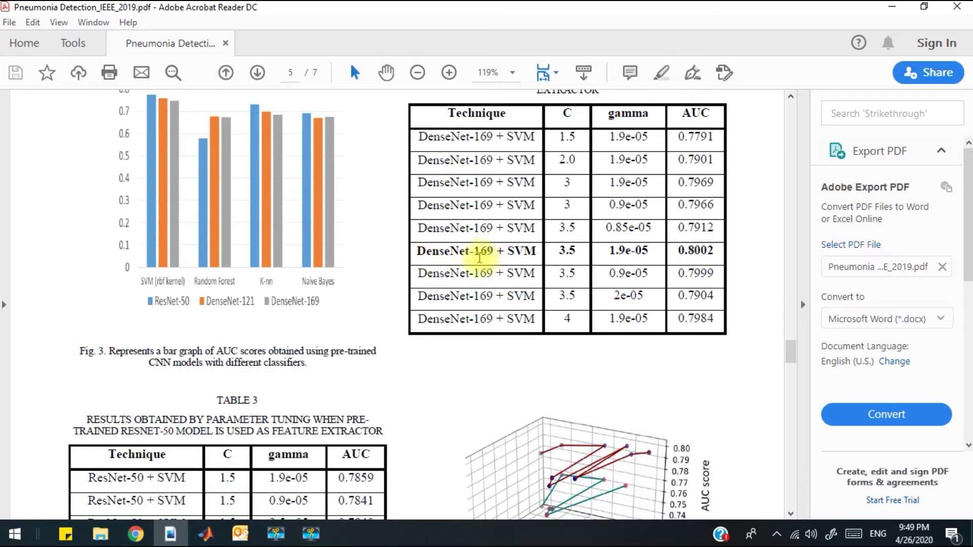
scroll(490, 256, up, 3)
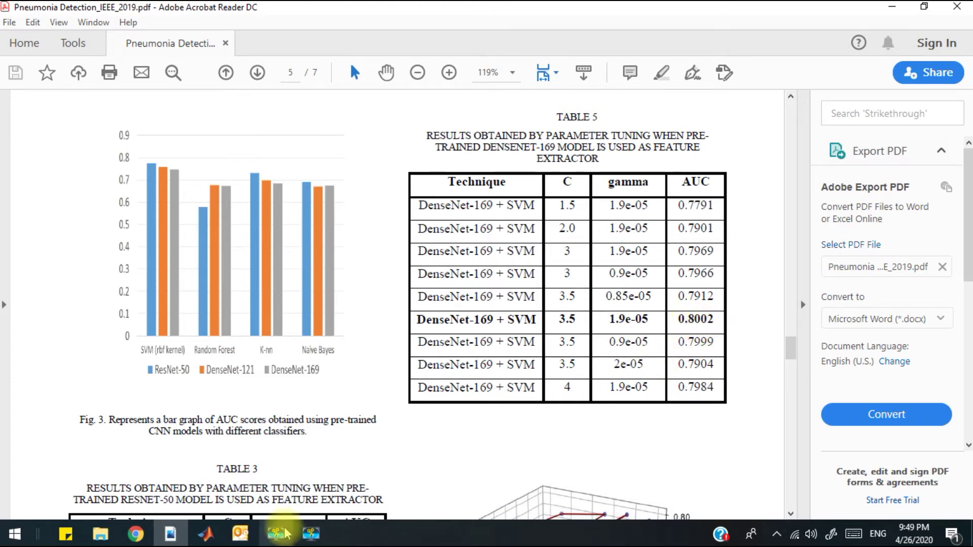
Pause the Movavi screen recording and bring Classification Learner back to the front
click(311, 534)
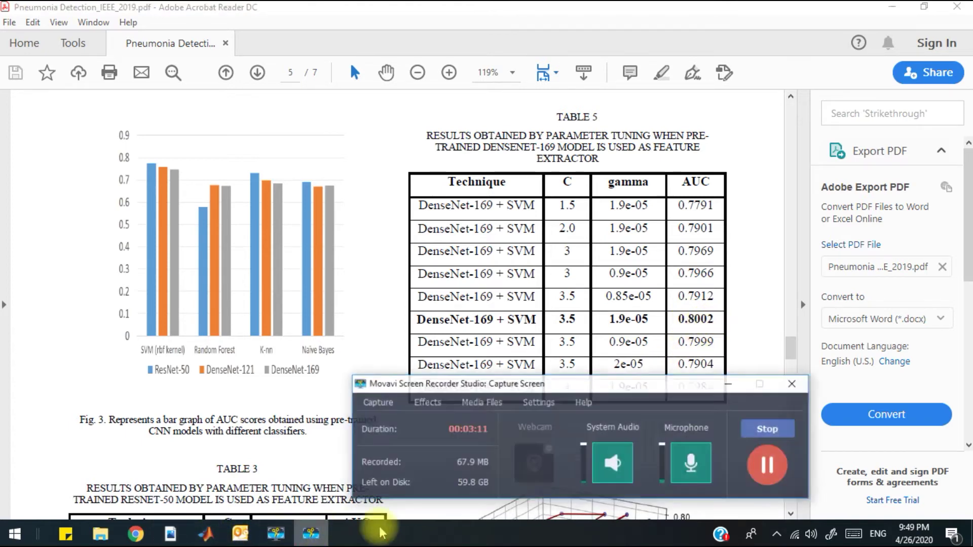
click(774, 469)
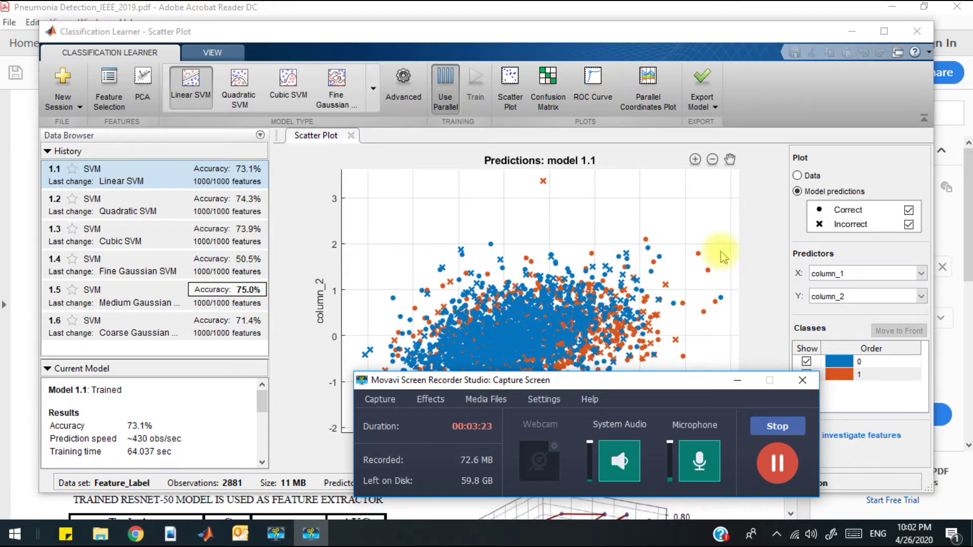
click(562, 38)
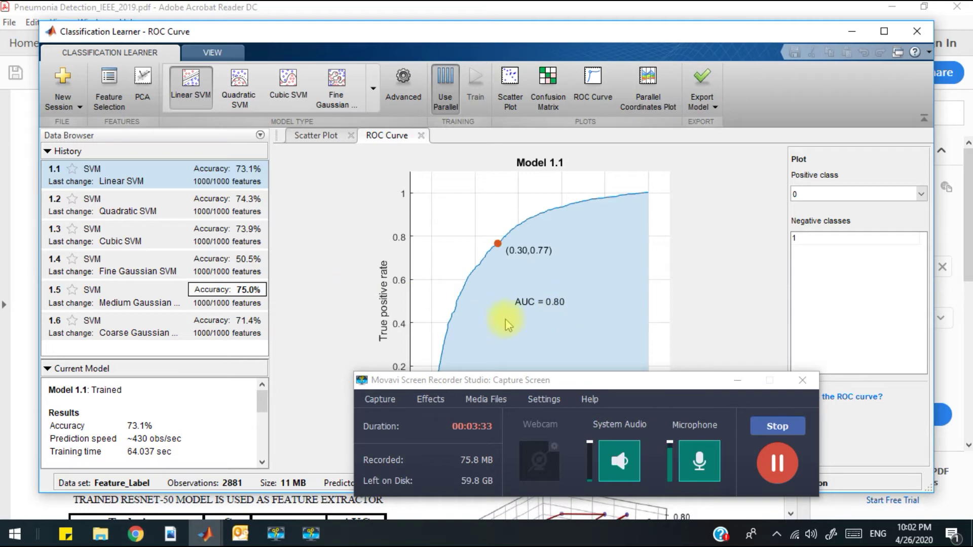
Display the Quadratic SVM (model 1.2) ROC curve, AUC 0.81, and briefly compare it with the paper
click(737, 380)
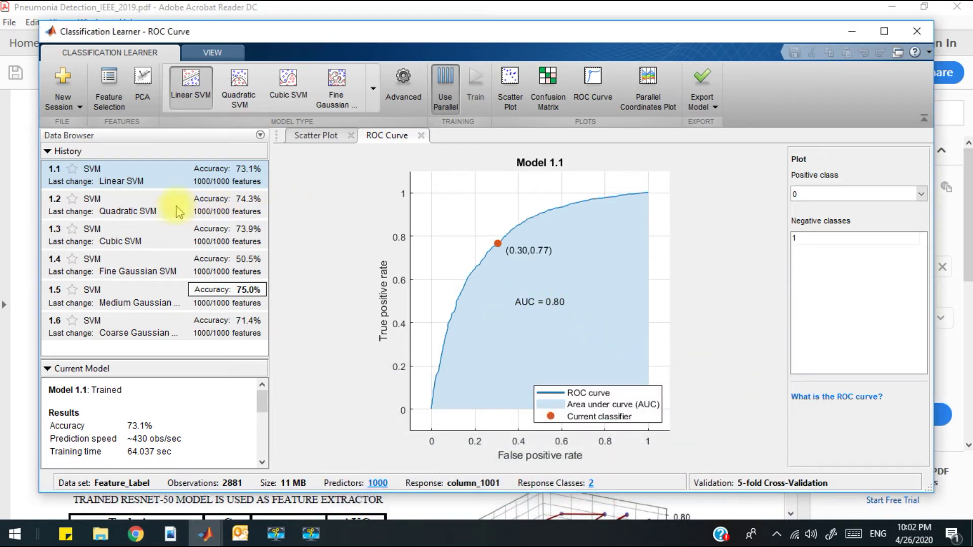
click(174, 208)
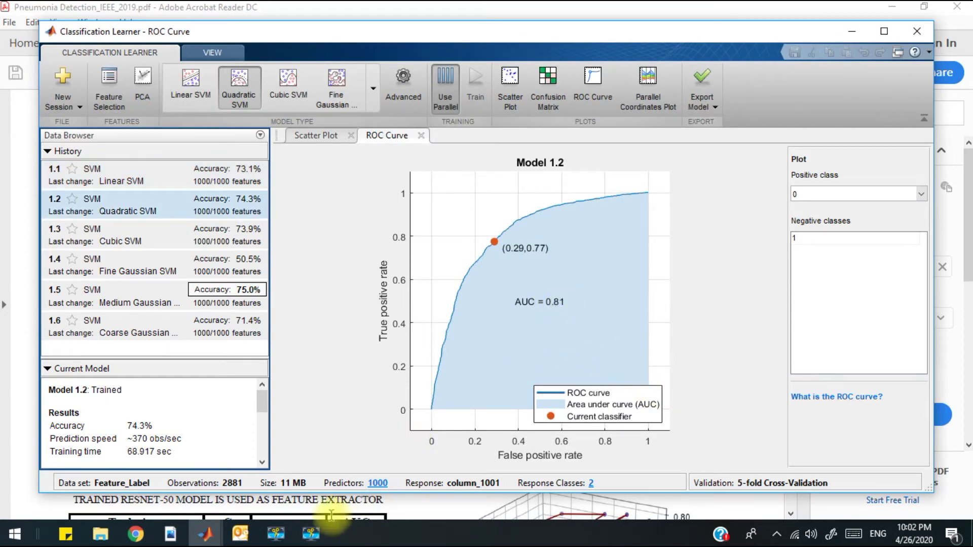
click(173, 533)
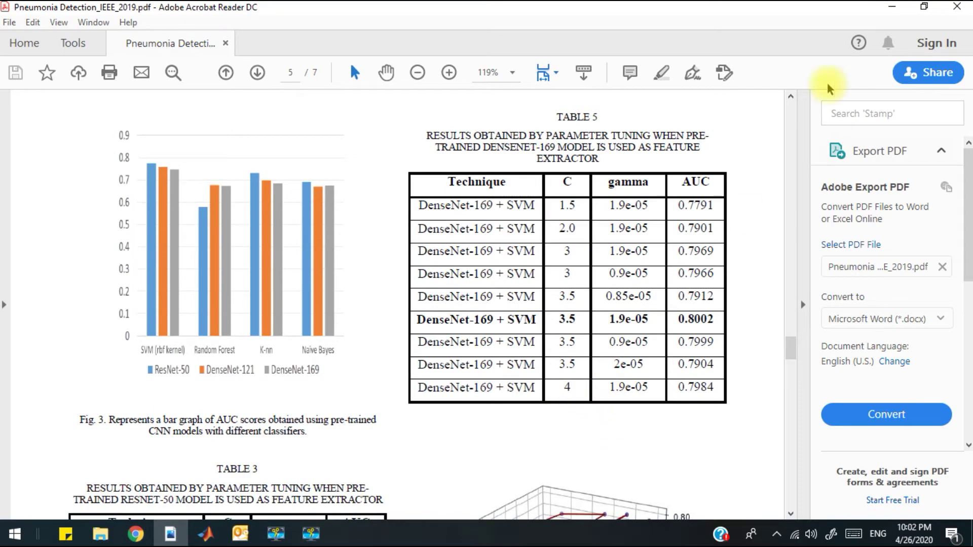
click(891, 12)
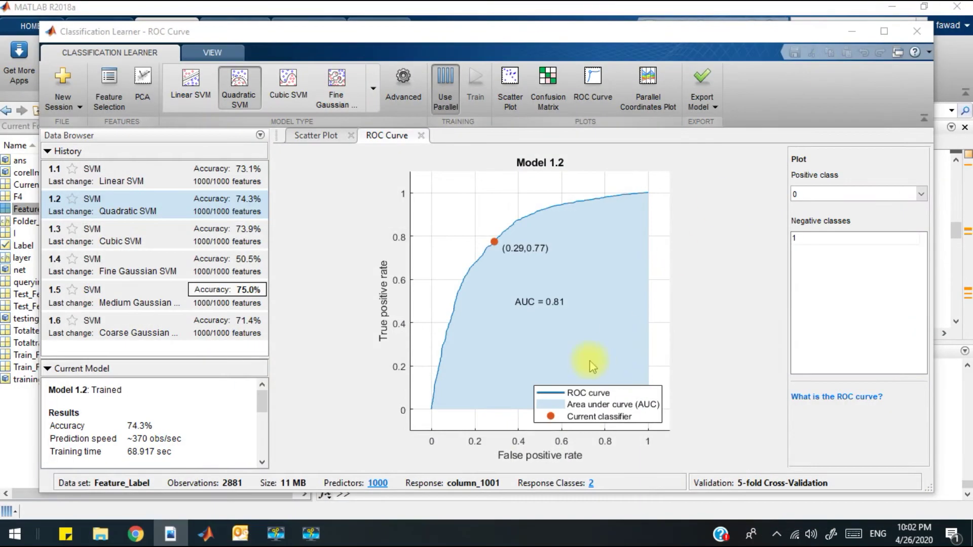
View ROC curves for Cubic, Fine Gaussian and Medium Gaussian SVMs, the last reaching AUC 0.82
click(135, 242)
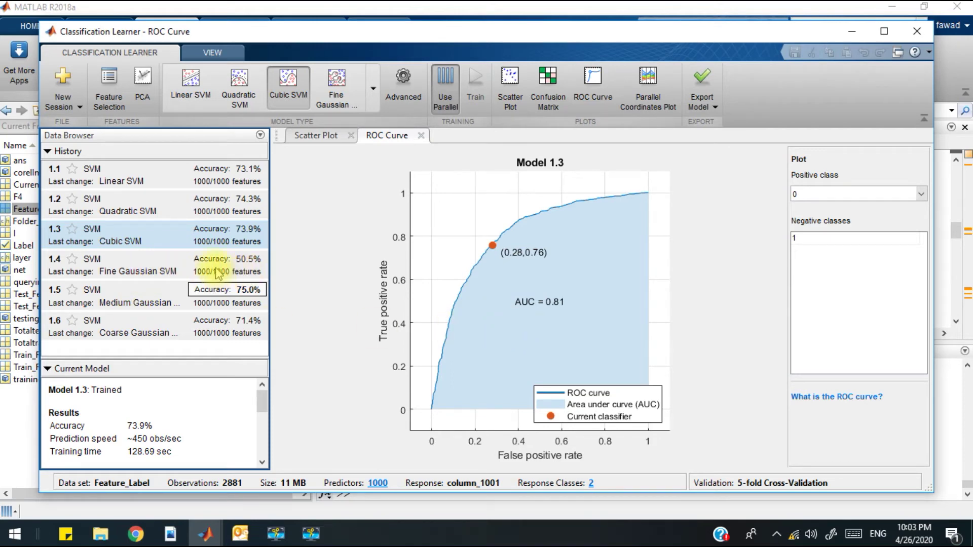
click(245, 276)
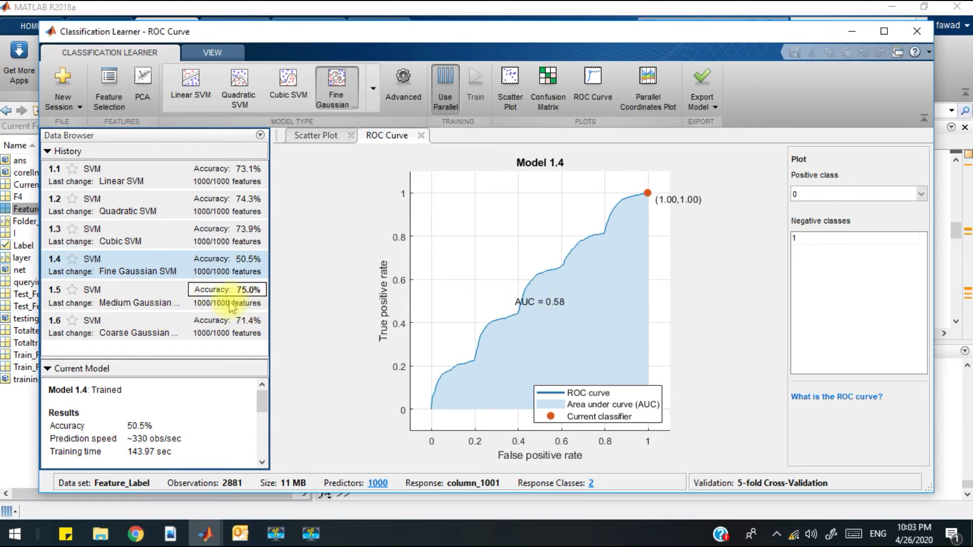
click(163, 303)
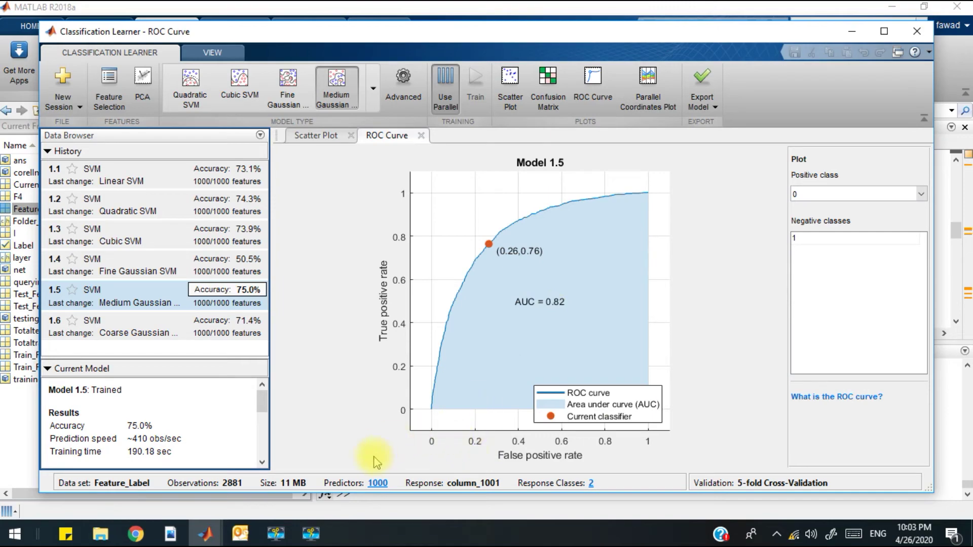
Bring the paper in front of Classification Learner and scroll up to the page-3 diagram
click(171, 534)
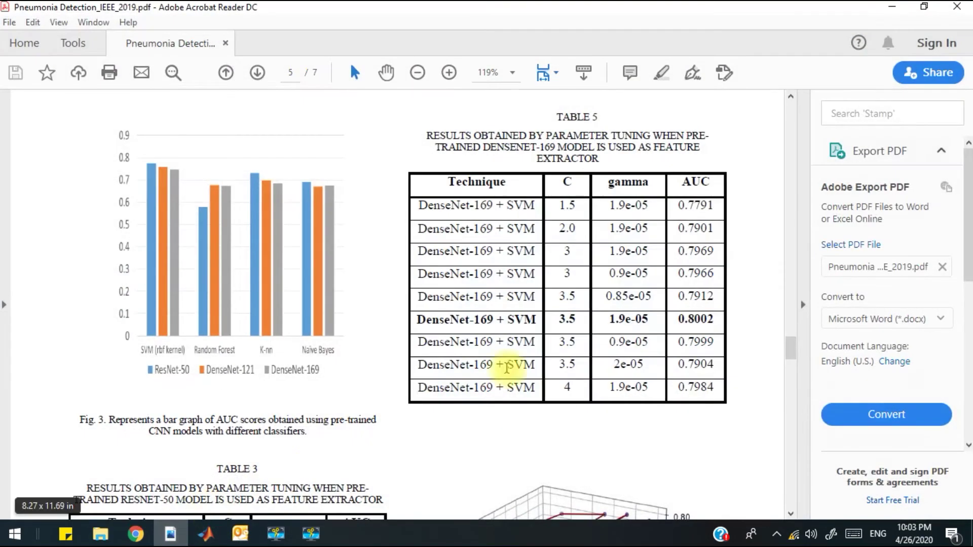
scroll(538, 427, up, 10)
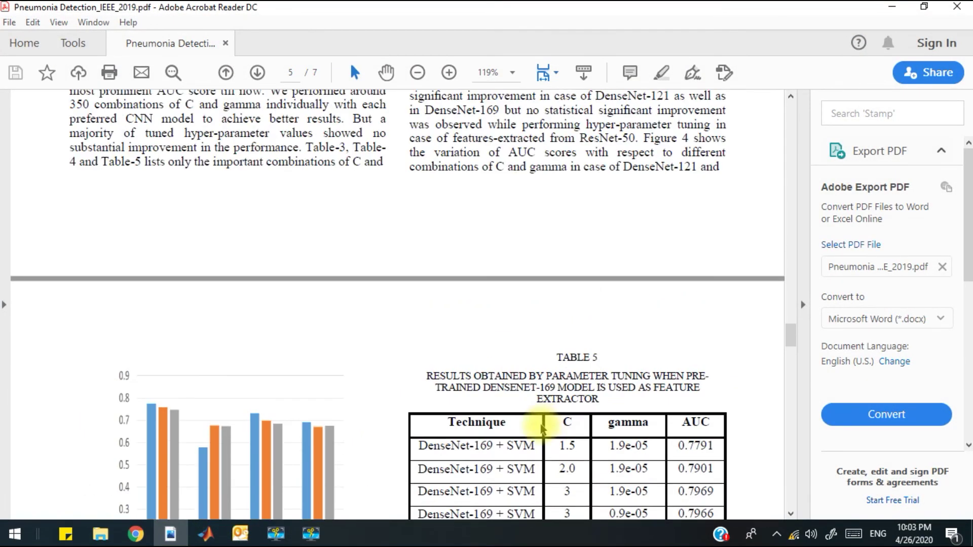
scroll(541, 428, up, 10)
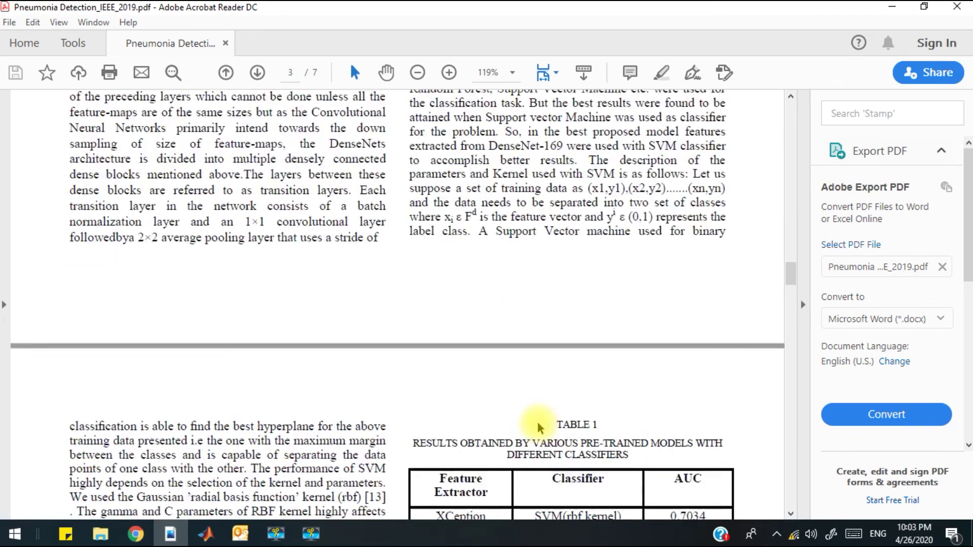
scroll(537, 422, up, 8)
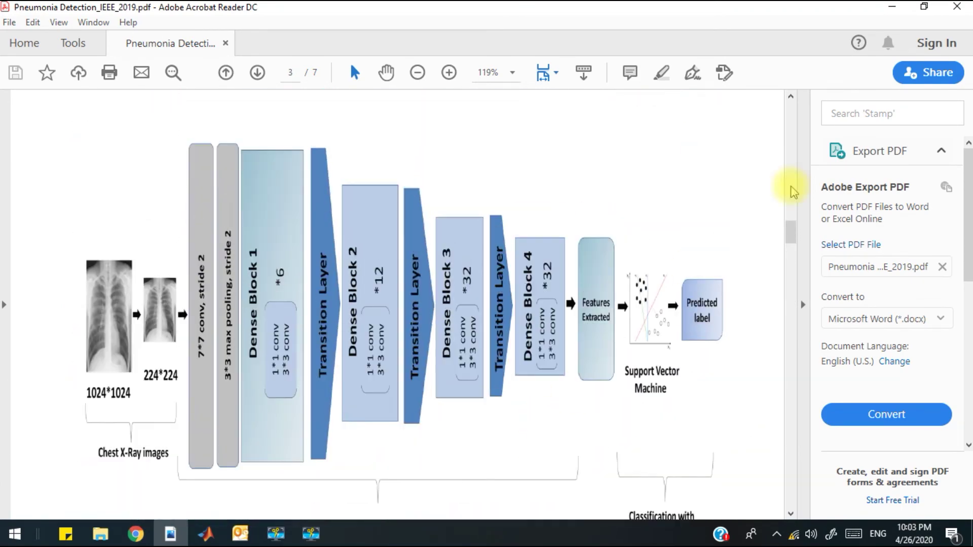
Briefly hide the paper to view the ROC curve, then return to Table 5's best AUC of 0.8002
click(896, 7)
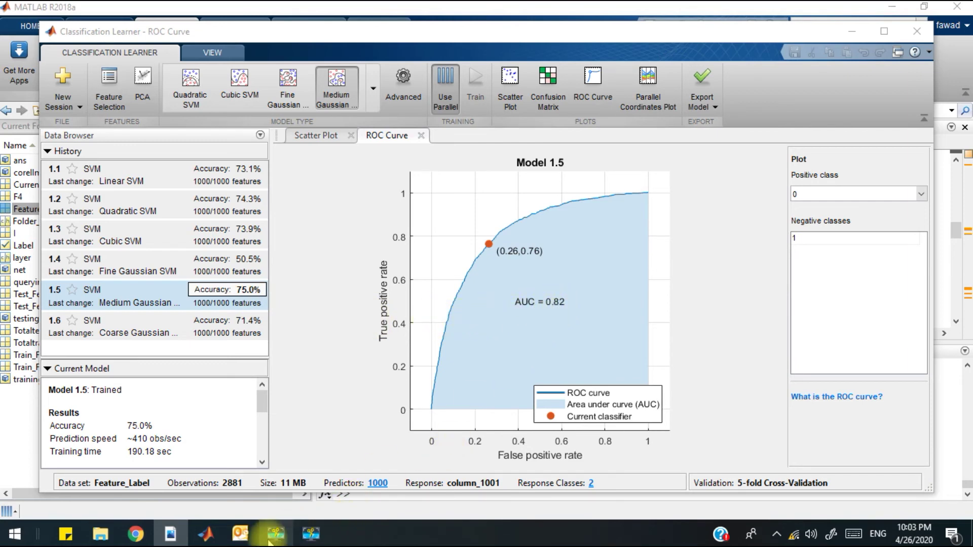
click(170, 533)
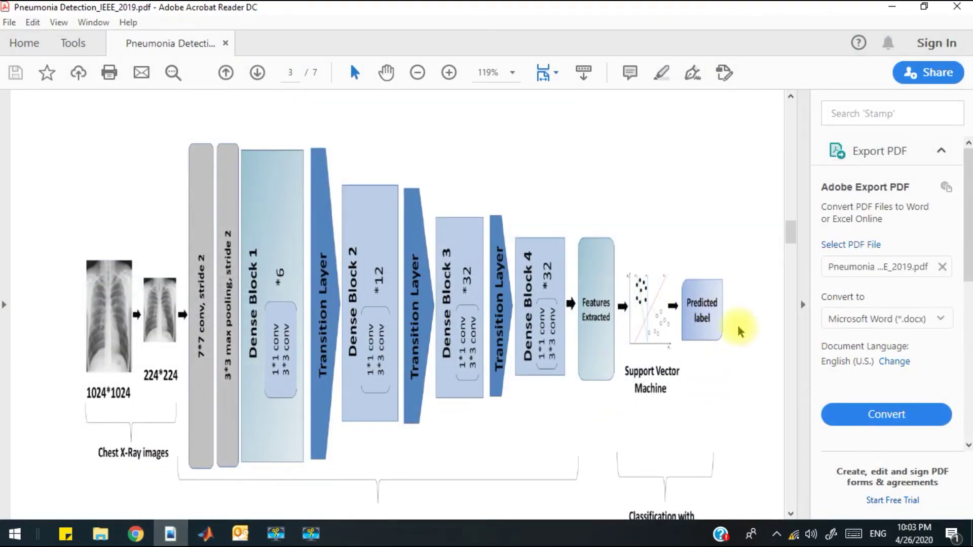
scroll(738, 330, down, 10)
scroll(766, 325, down, 15)
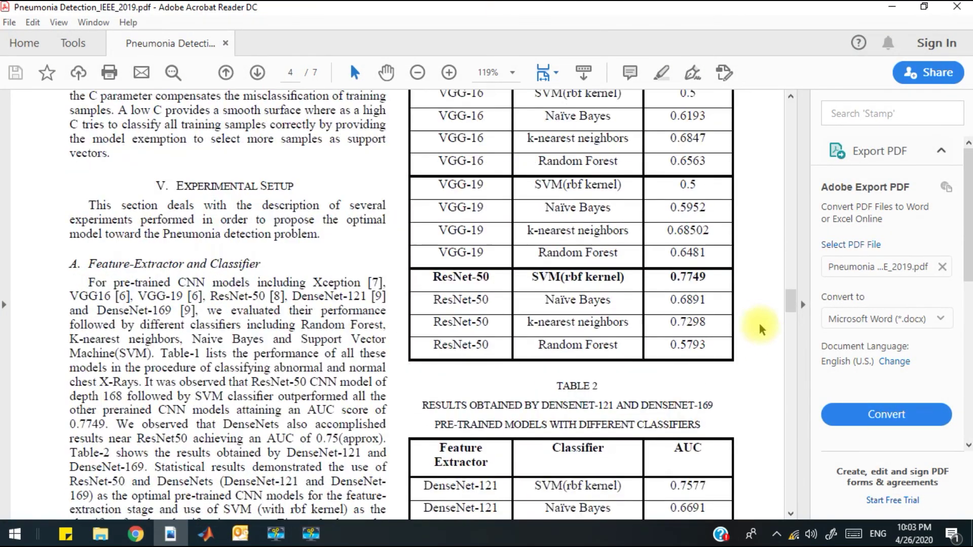
scroll(755, 383, up, 5)
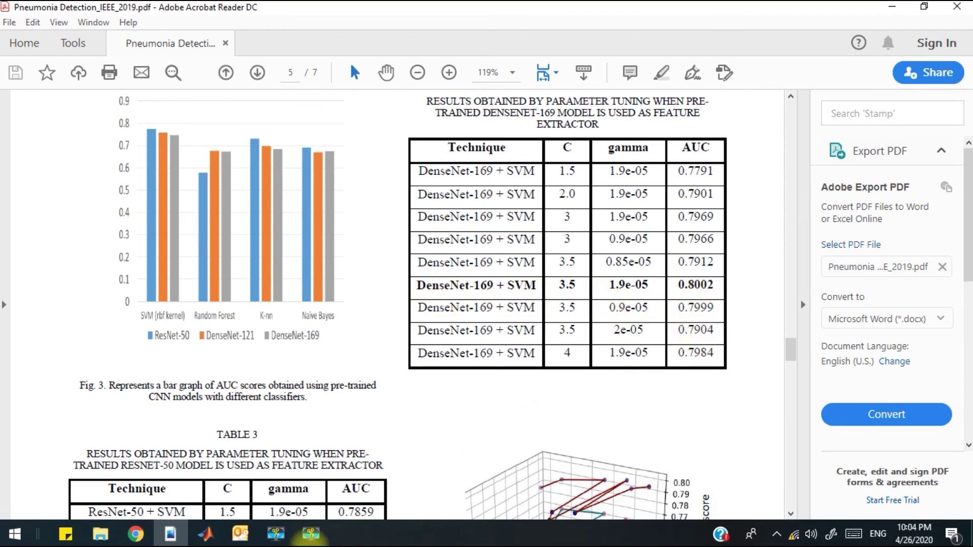
Show model 1.5's ROC curve with AUC 0.82 in Classification Learner, then bring up the Movavi recorder
mouse_move(212, 541)
click(268, 486)
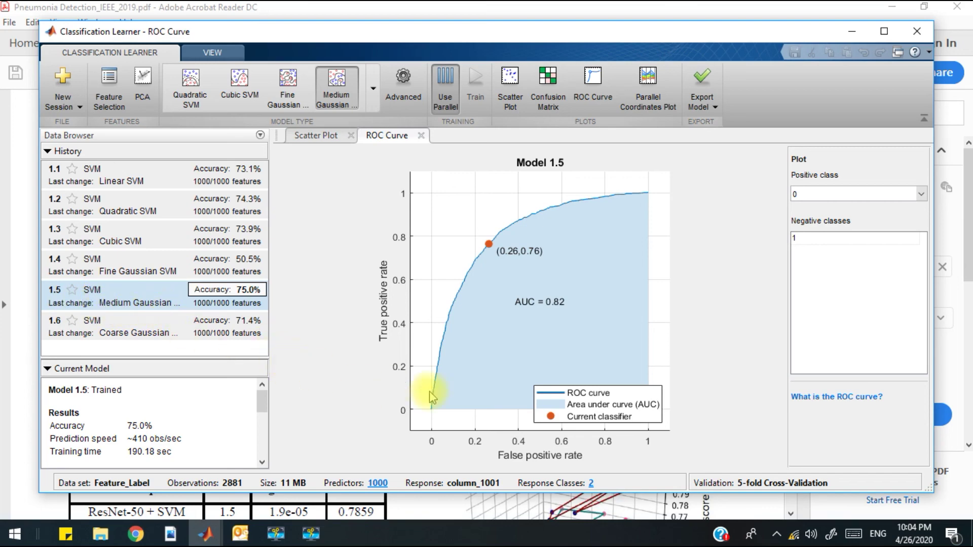
click(311, 534)
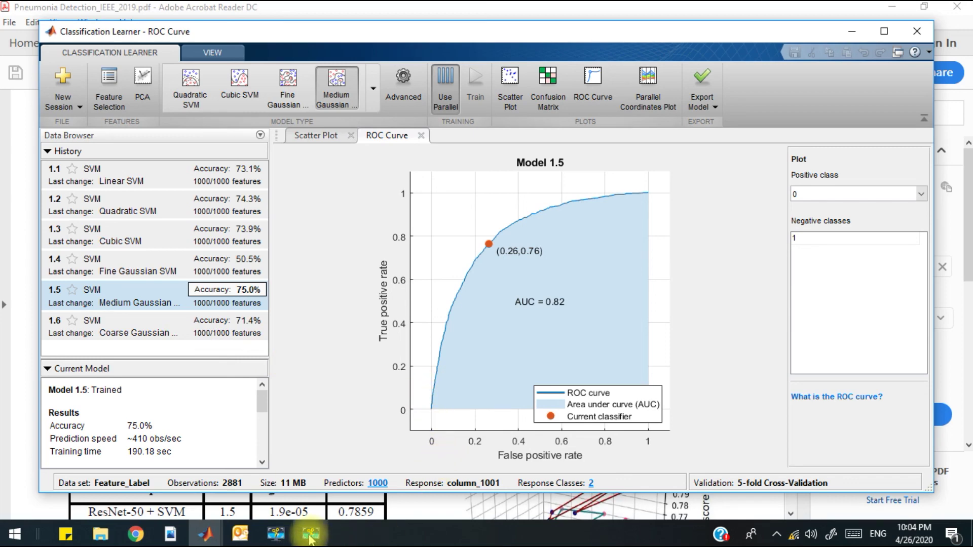